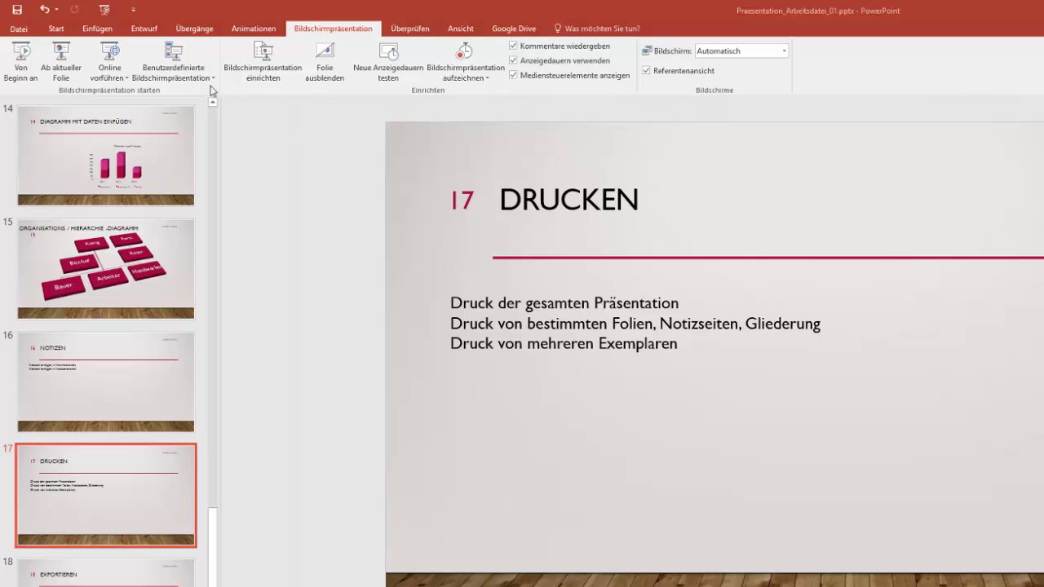
Open the Datei backstage to view Praesentation_Arbeitsdatei_01's information page.
left_click(19, 31)
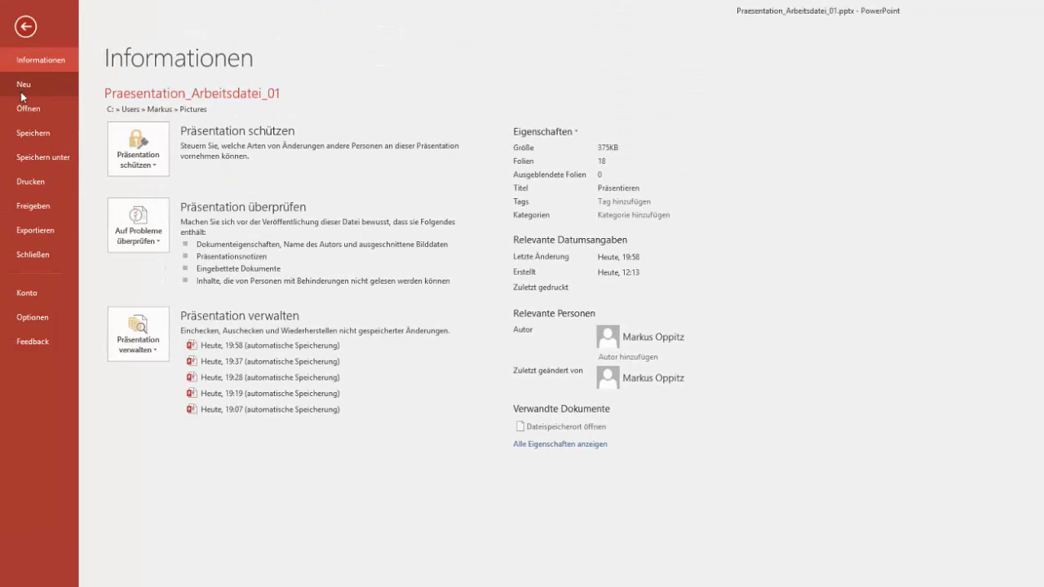
Go to the Drucken page to see print settings and the slide preview.
left_click(27, 186)
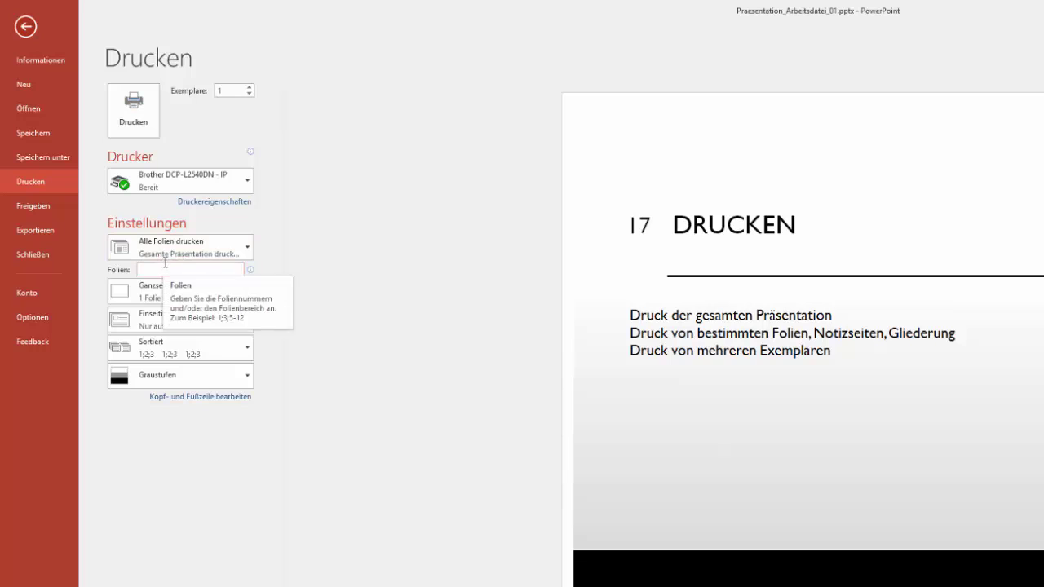
Switch the print range to Auswahl drucken, then back to Alle Folien drucken.
left_click(220, 249)
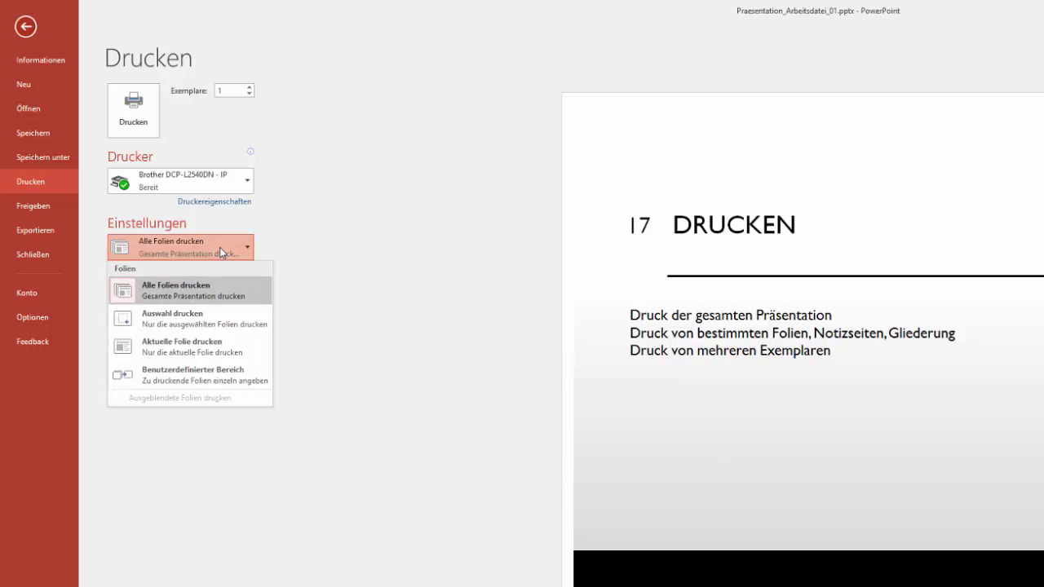
left_click(165, 322)
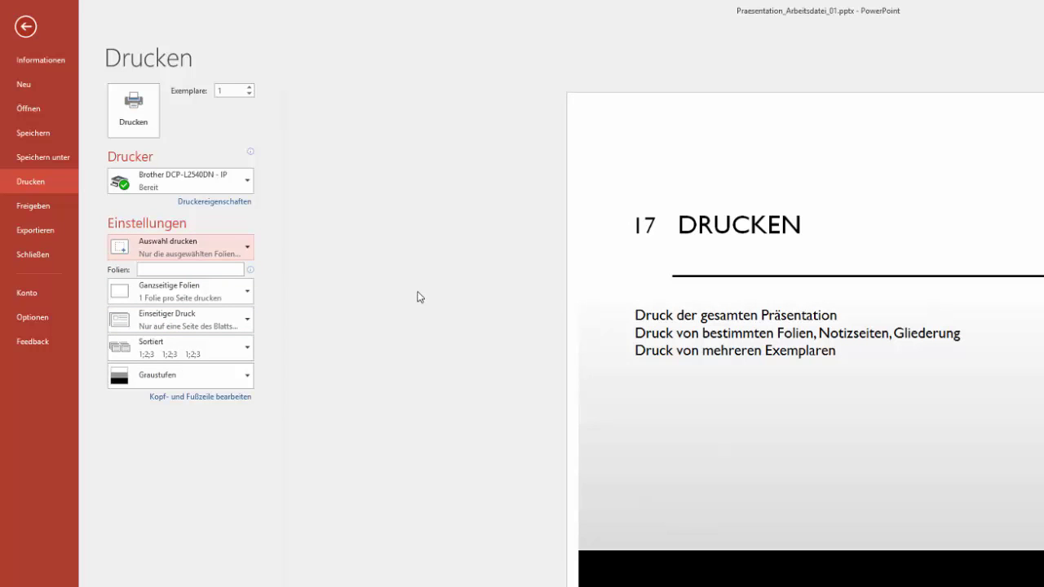
left_click(159, 253)
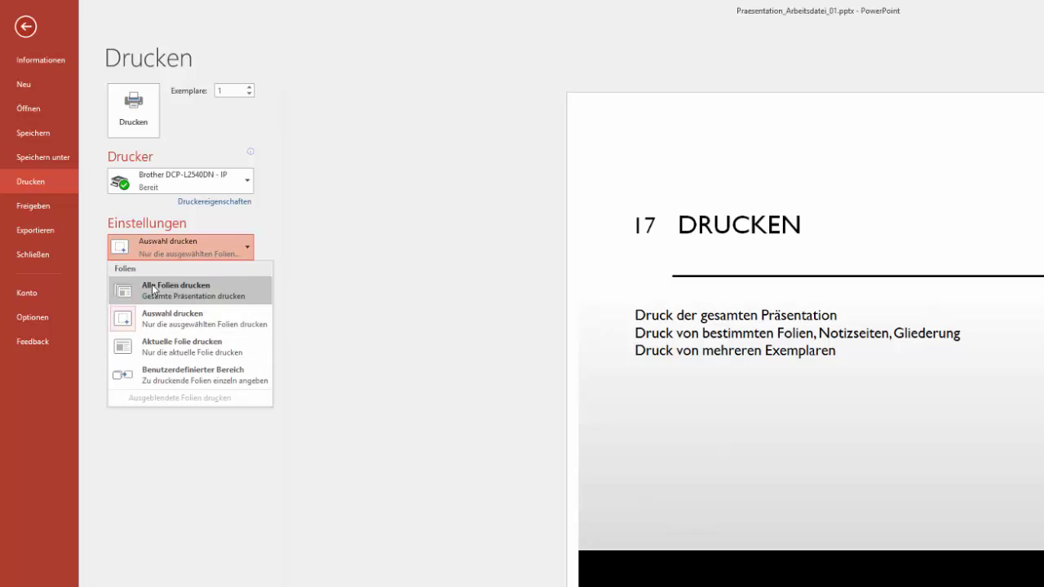
left_click(152, 289)
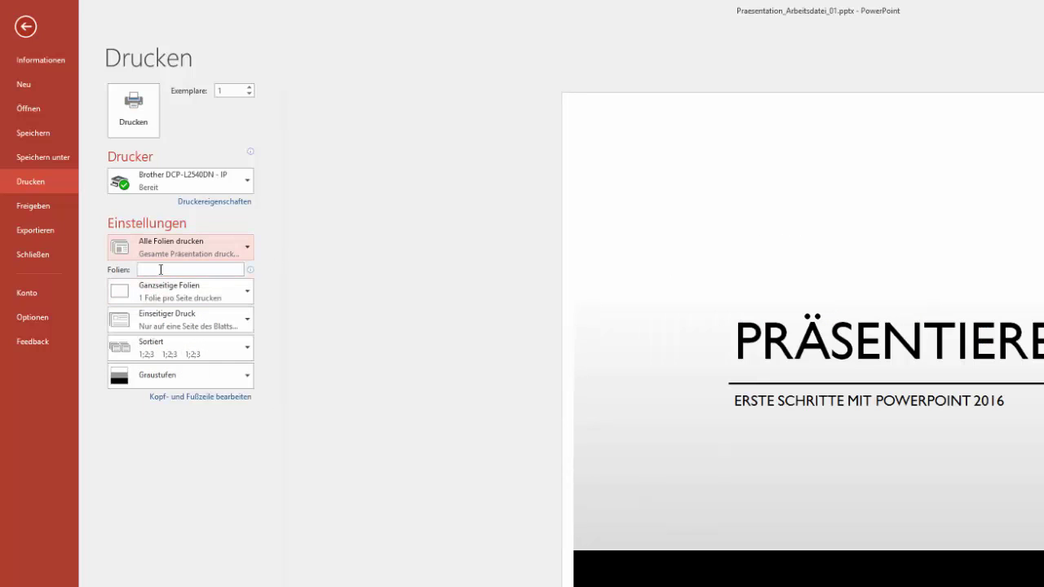
Enter 1-5; 8 in the Folien field to make a Benutzerdefinierter Bereich.
type("1-5; 8")
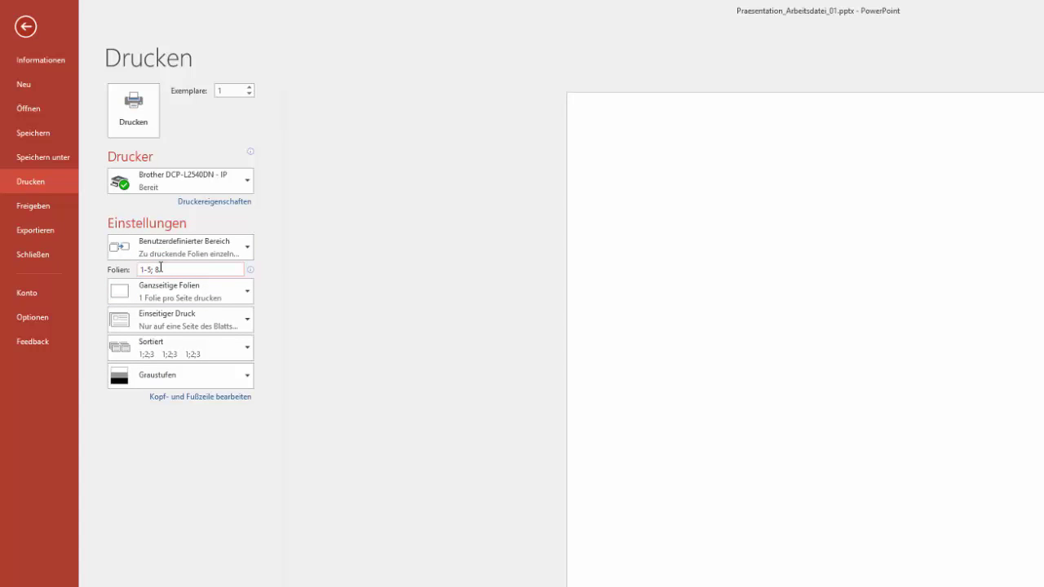
key("Return")
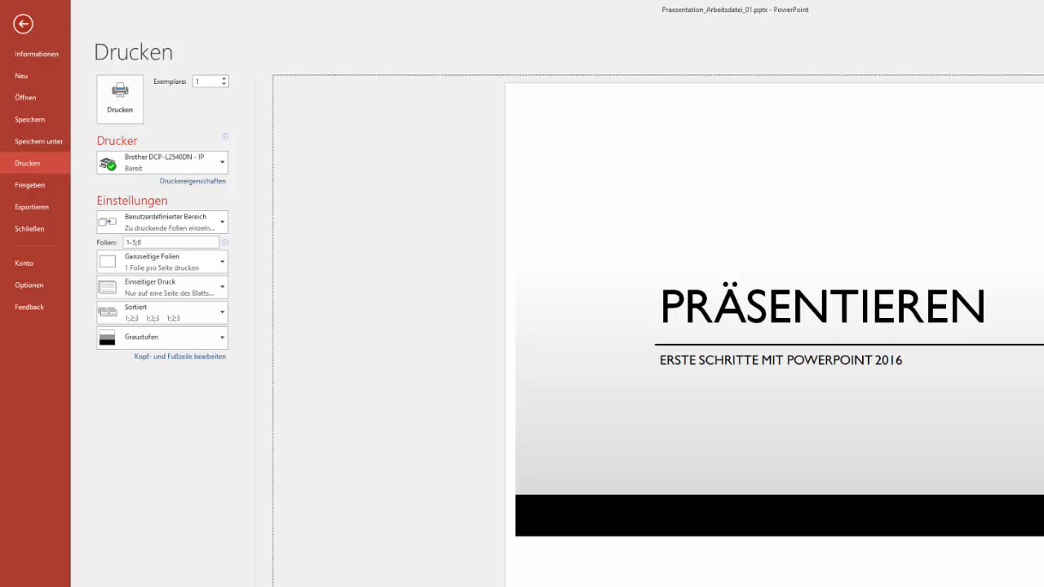
Scroll the print preview forward through slides 2, 3, 4 and 5 of the 1-5;8 range.
scroll(775, 326, "down", 1)
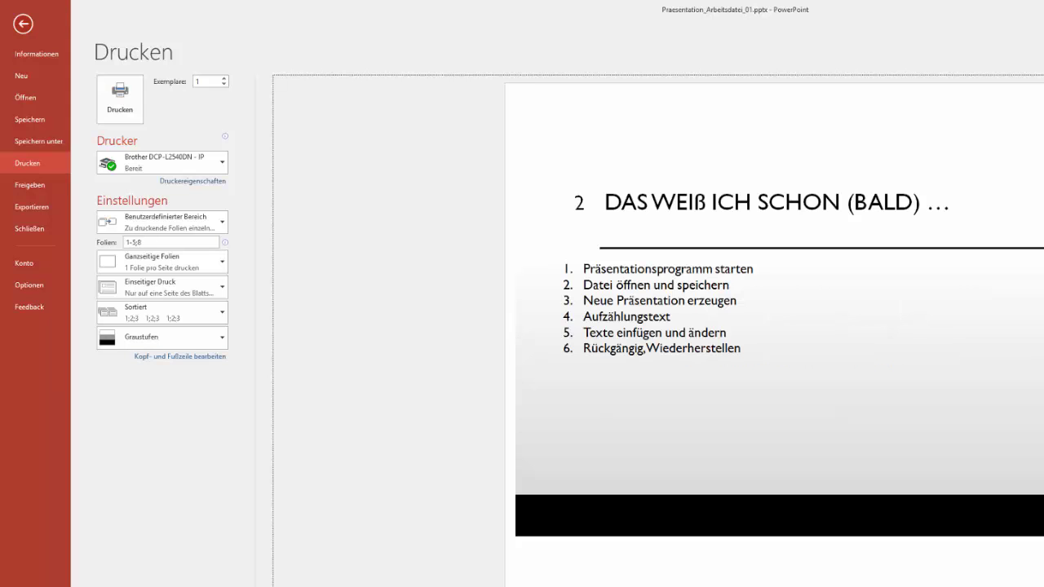
scroll(775, 326, "down", 1)
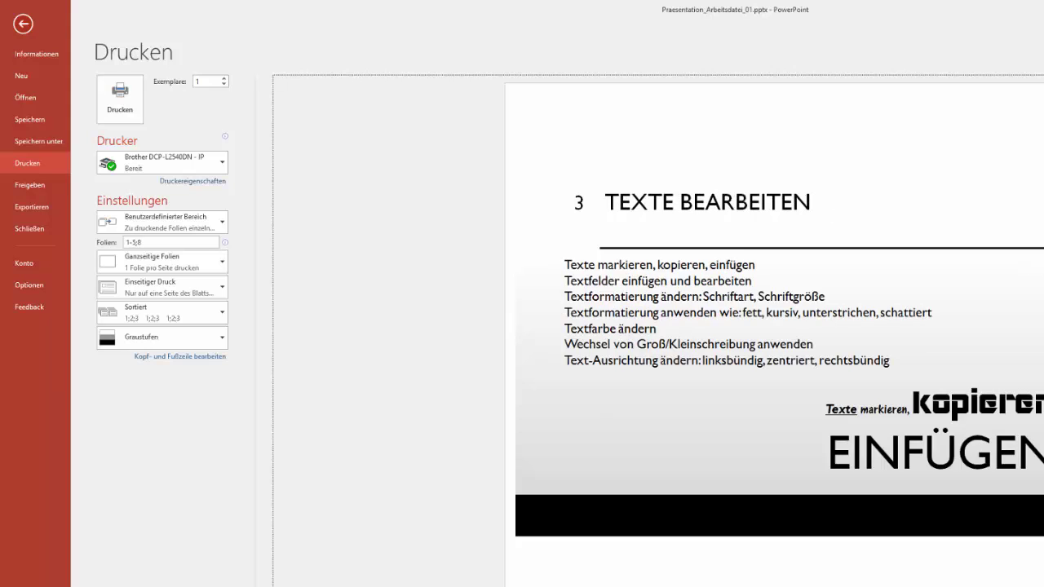
scroll(775, 327, "down", 1)
scroll(775, 326, "down", 1)
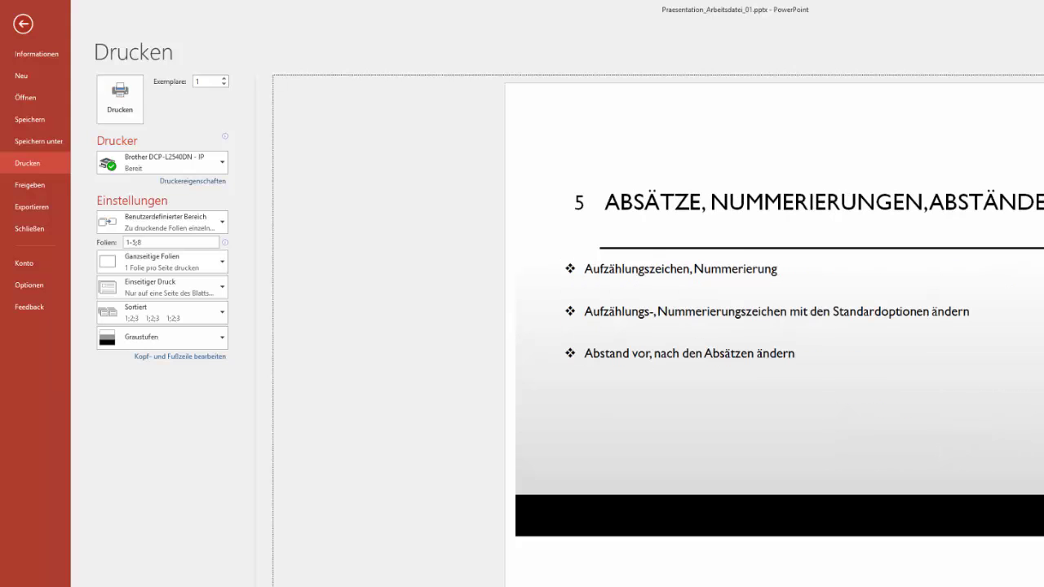
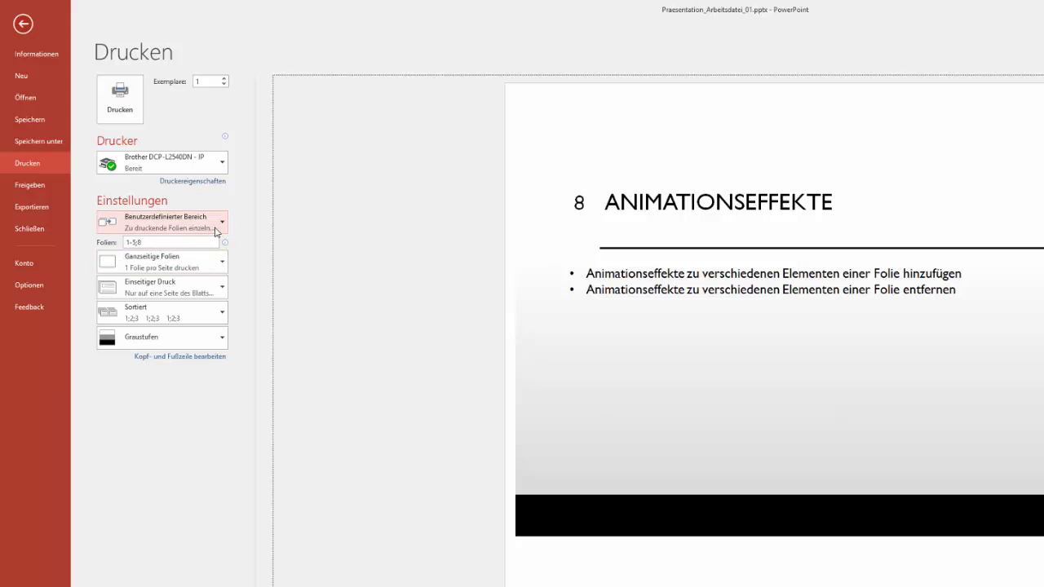
Switch the slide range from a custom range to 'Aktuelle Folie drucken', previewing slide 17 'DRUCKEN'.
left_click(216, 232)
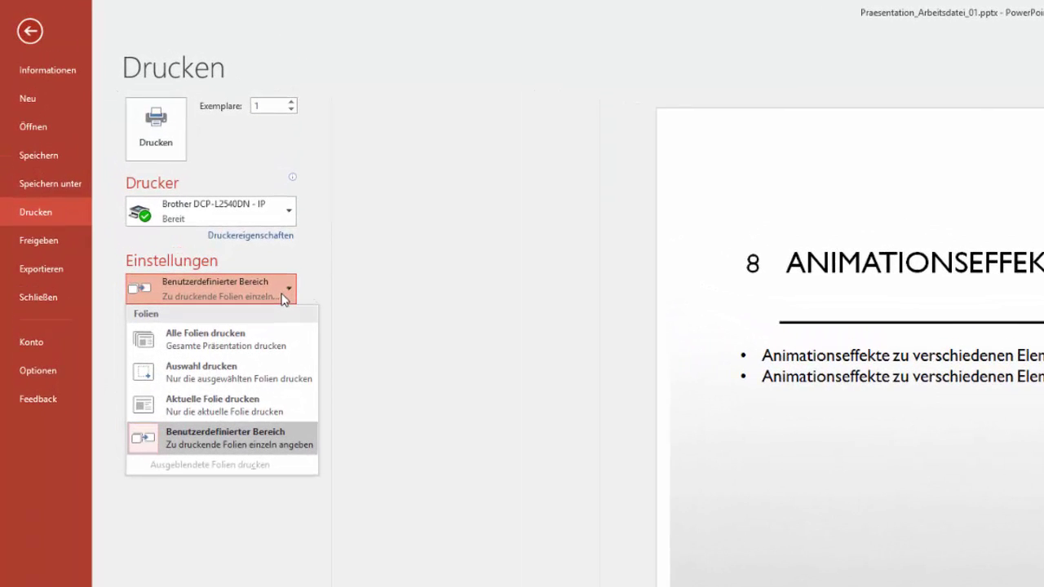
left_click(218, 406)
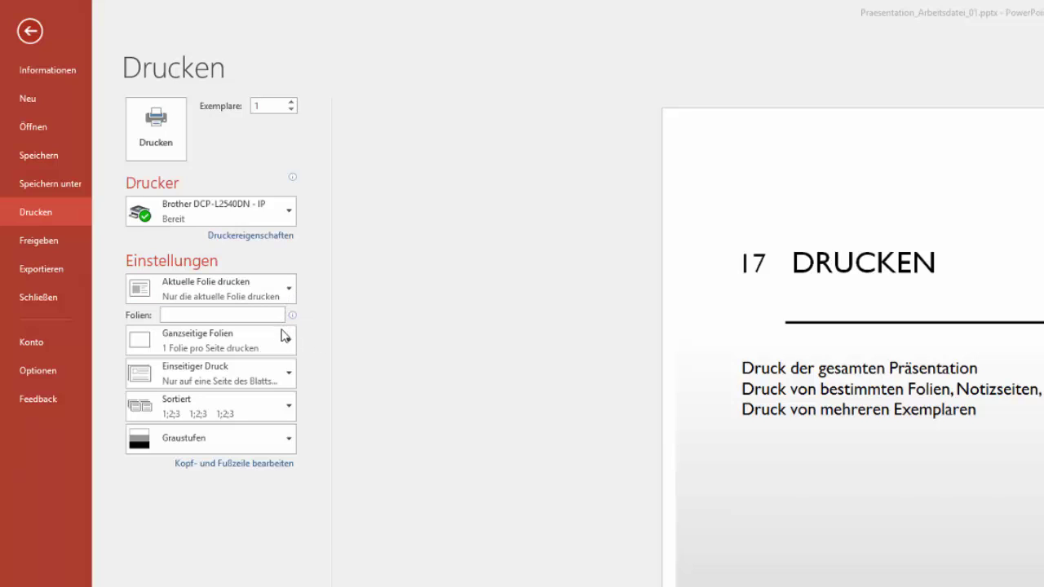
Try the Notizseiten print layout, then switch it to Gliederung (outline).
left_click(291, 345)
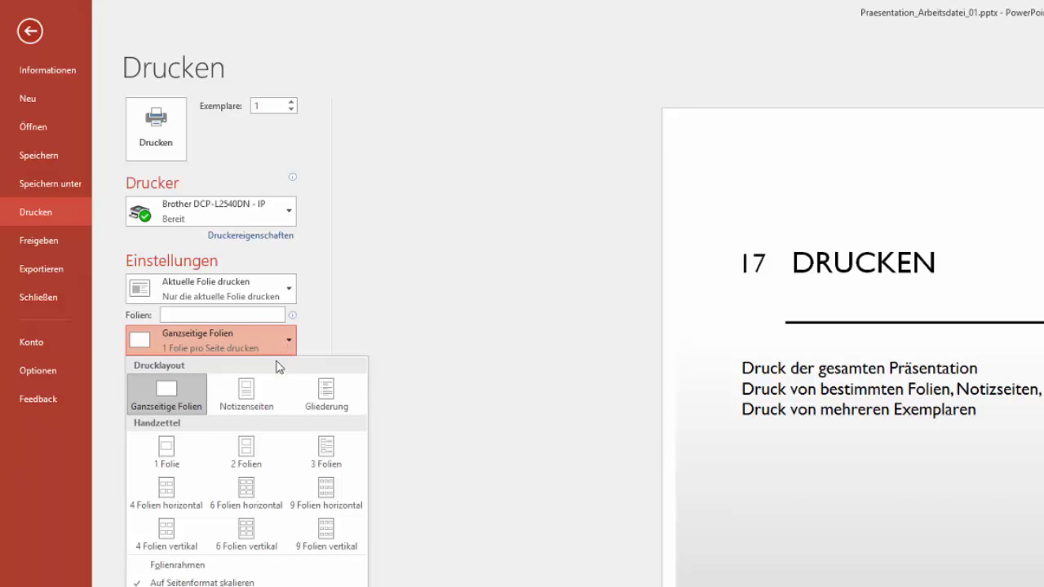
left_click(250, 398)
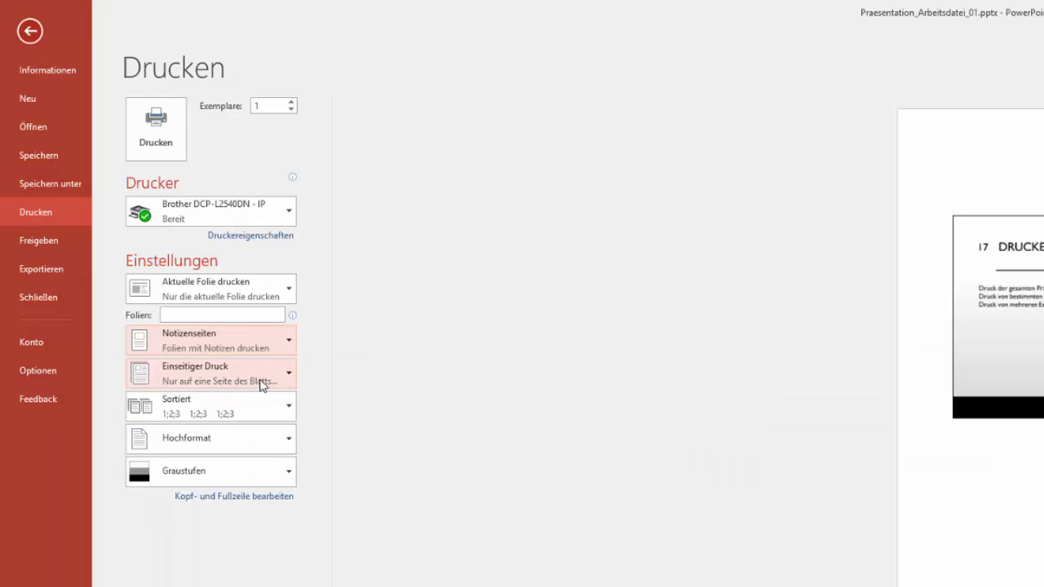
left_click(290, 346)
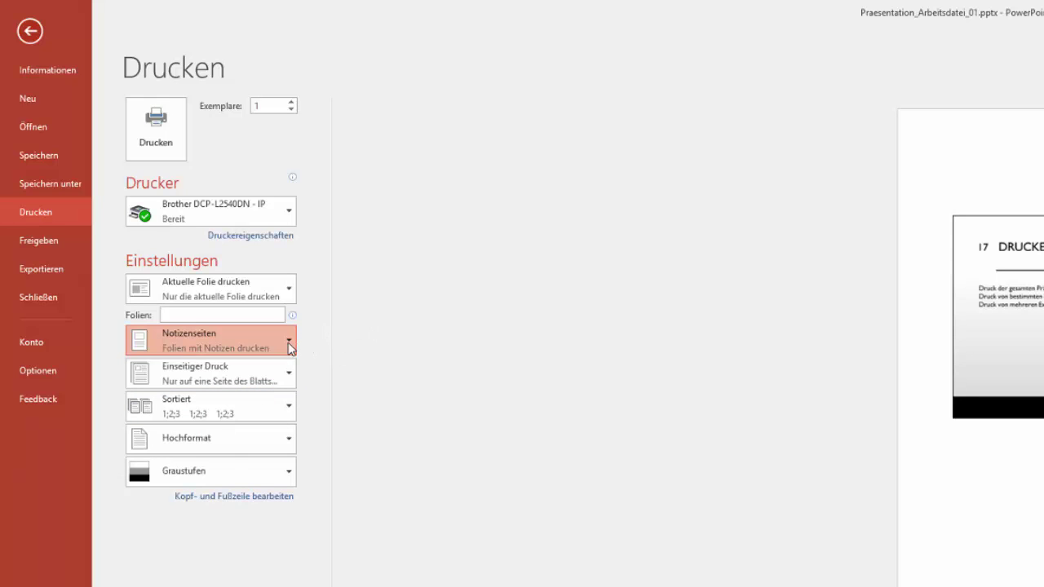
left_click(327, 392)
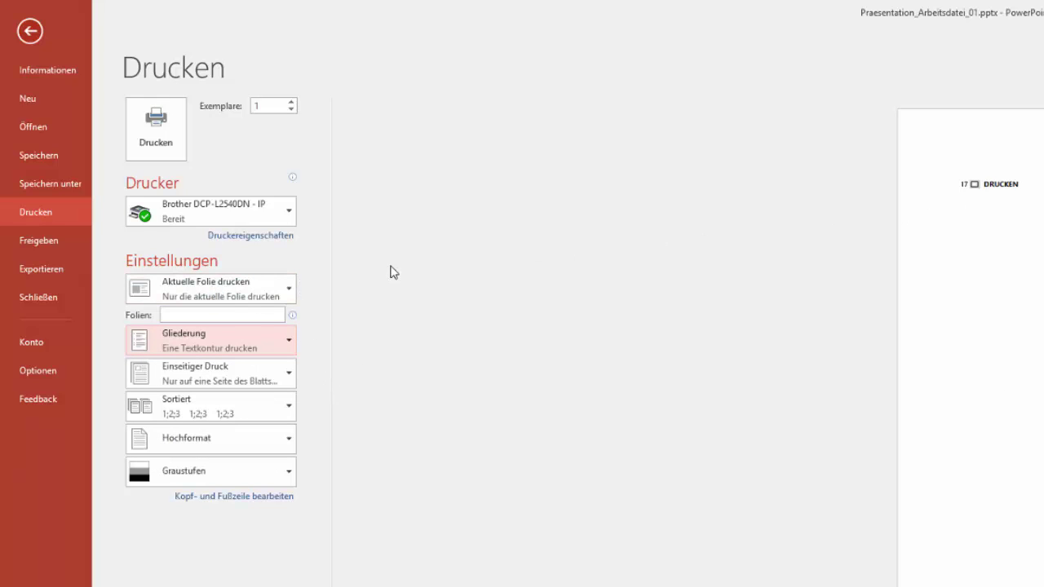
Set the range to 'Alle Folien drucken' and the layout back to Notizseiten.
left_click(289, 291)
left_click(198, 337)
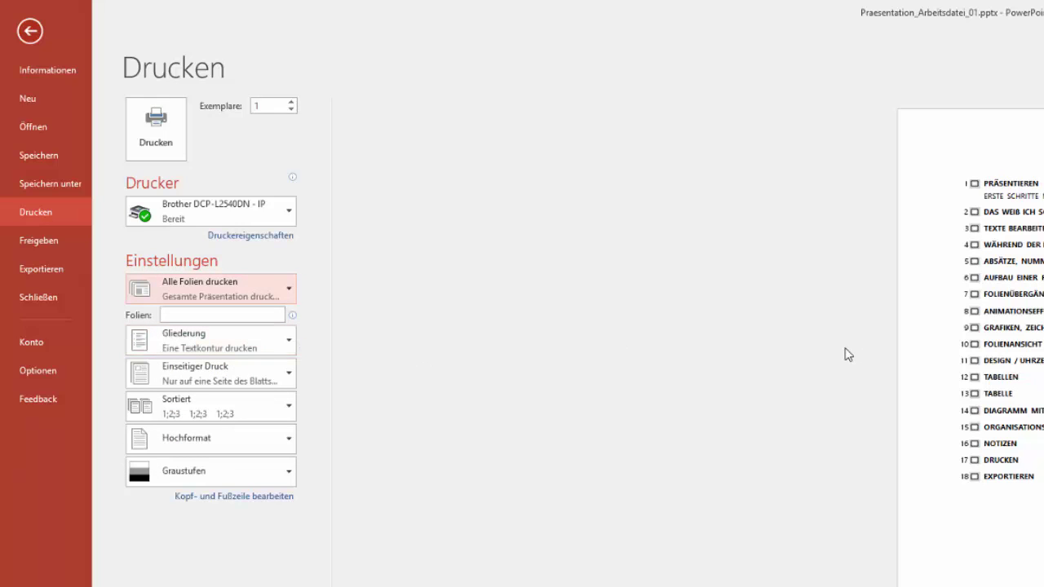
left_click(288, 347)
left_click(247, 393)
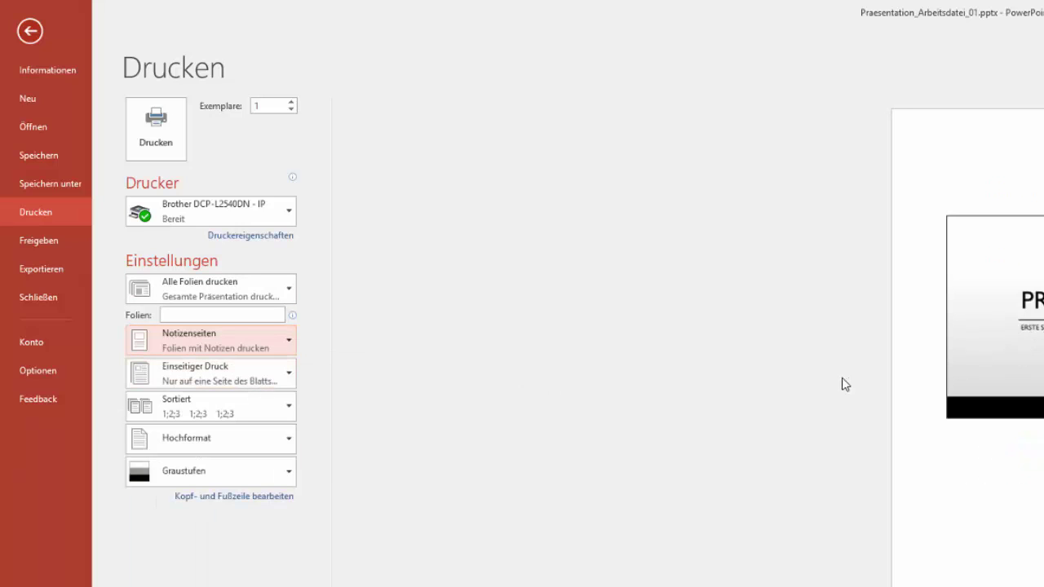
Switch the layout to Ganzseitige Folien, then to 2-slide handouts, and preview the next page.
left_click(290, 343)
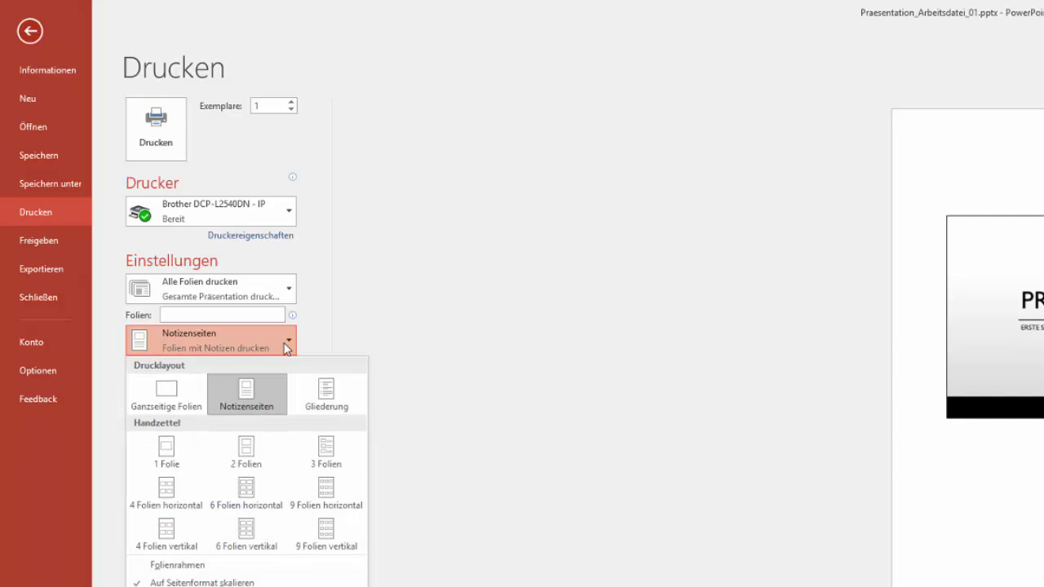
left_click(153, 400)
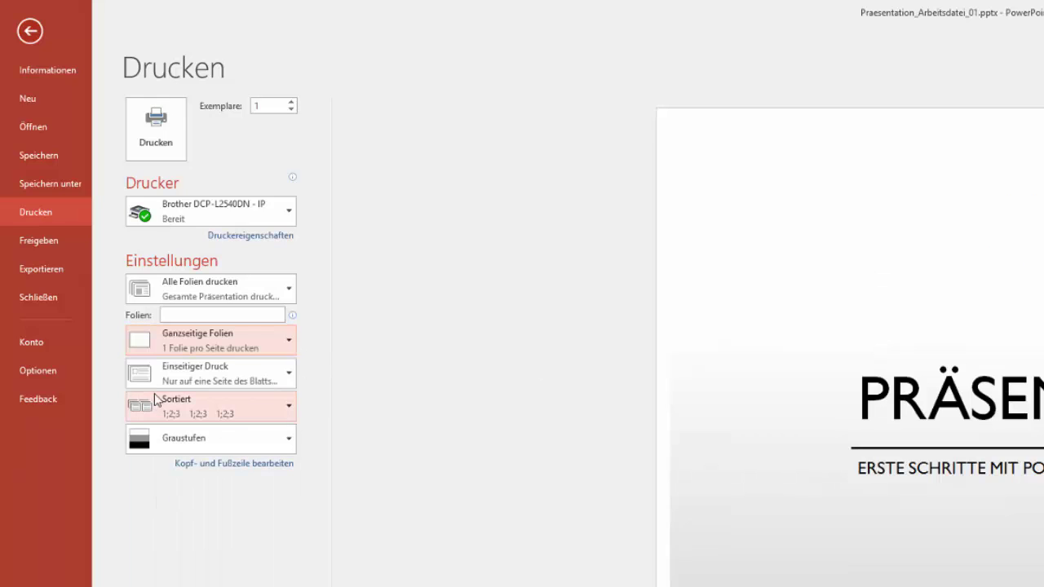
left_click(290, 344)
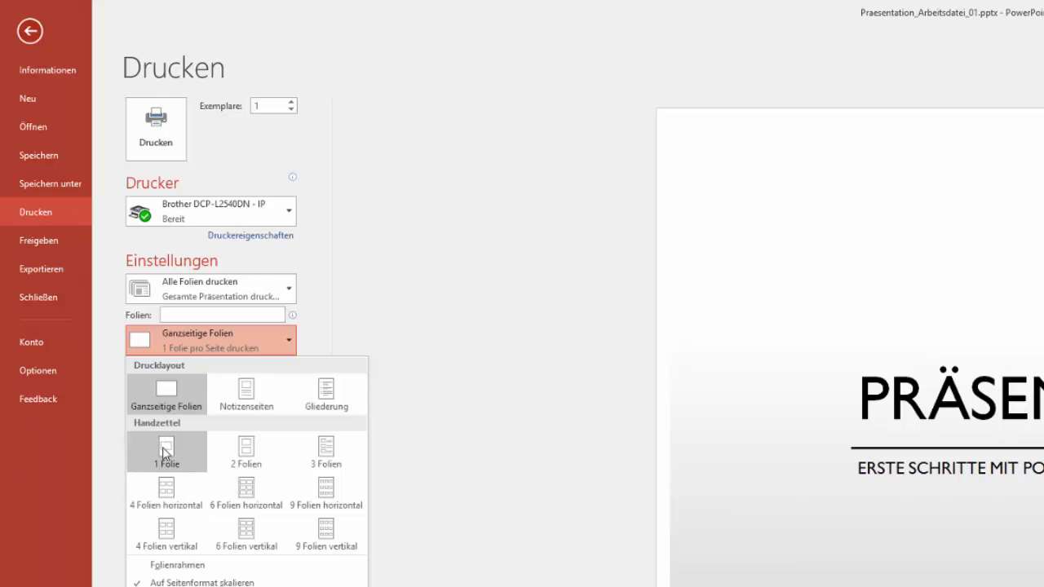
left_click(248, 451)
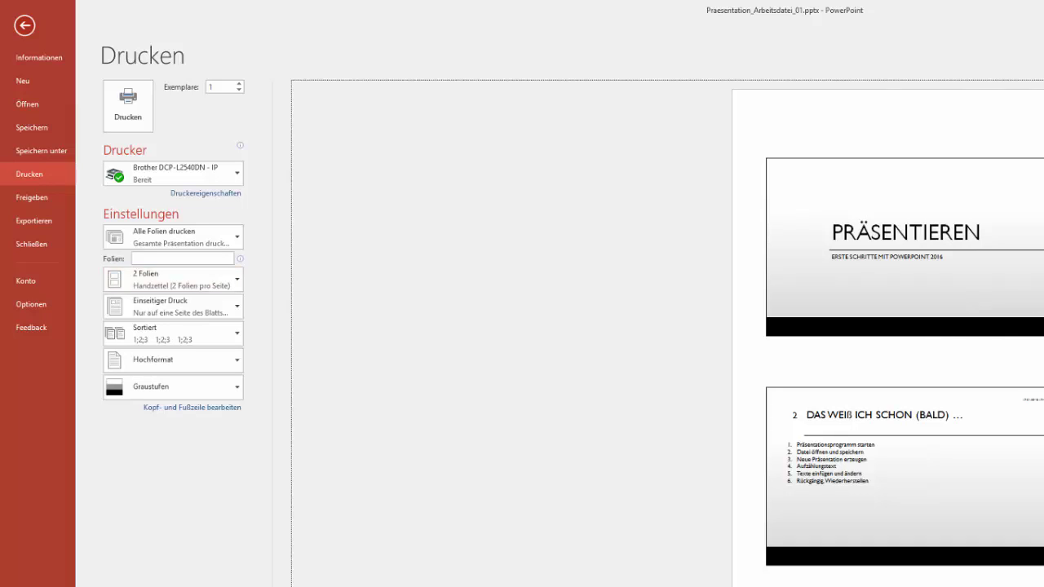
key("Page_Down")
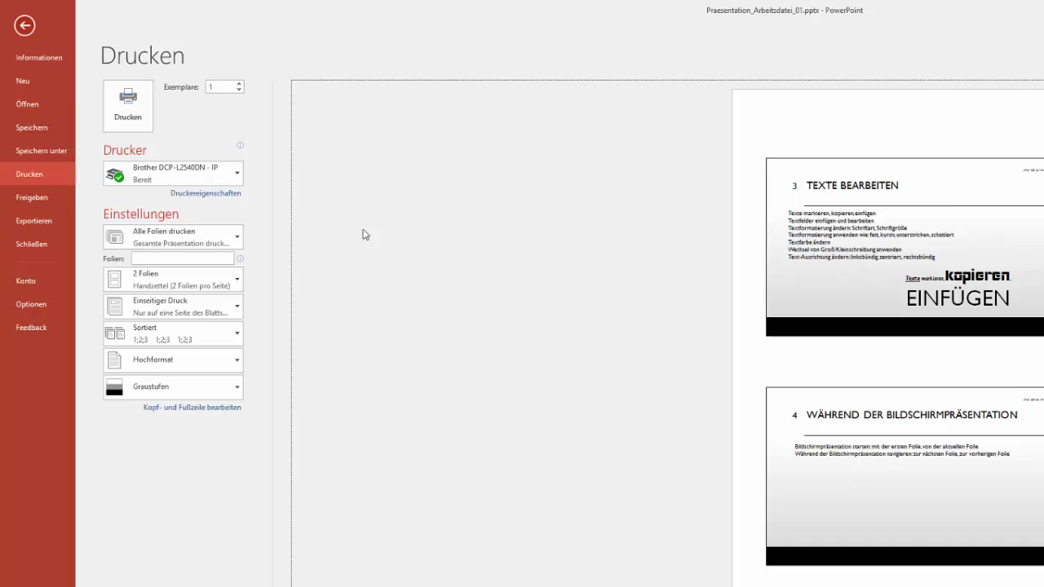
Leave duplex settings unchanged and select the Handzettel '4 Folien horizontal' layout.
left_click(193, 306)
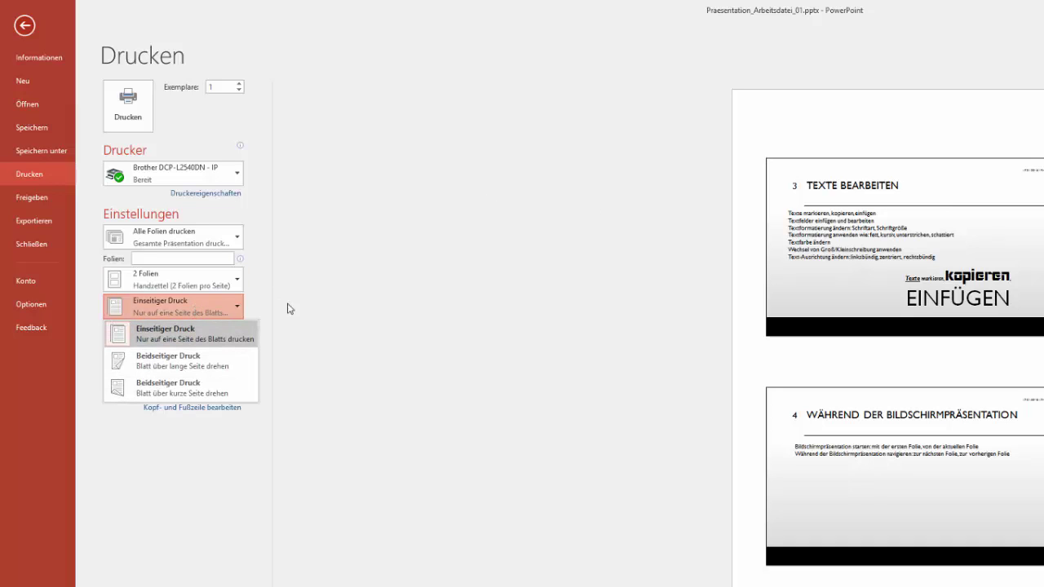
left_click(290, 307)
left_click(202, 279)
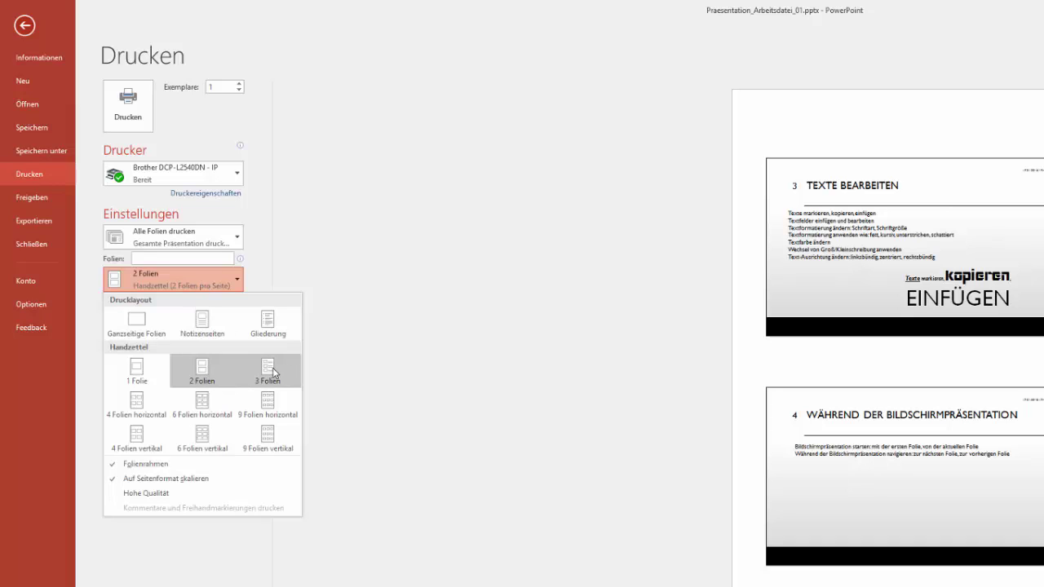
key("Escape")
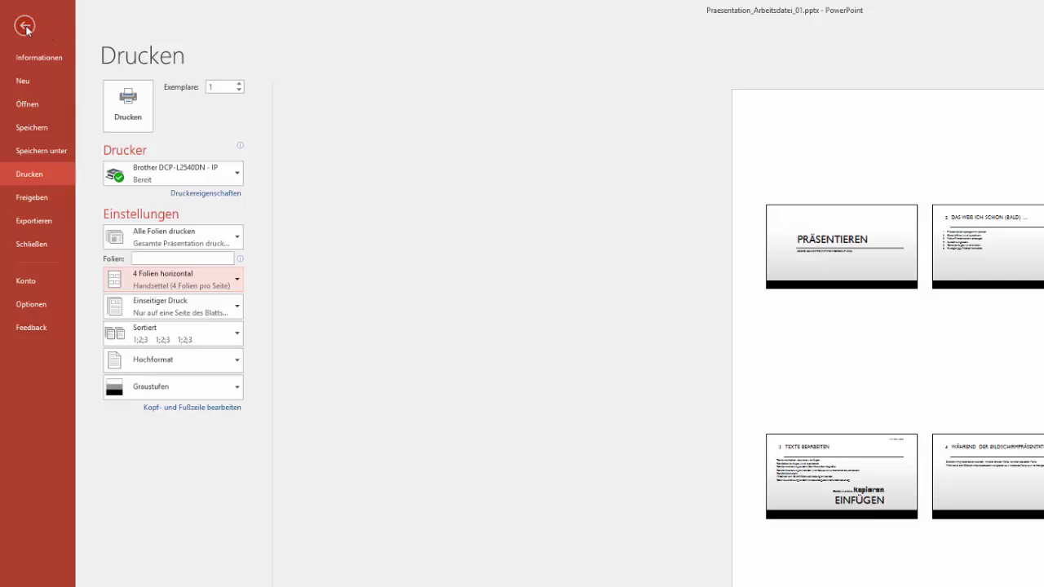
left_click(163, 286)
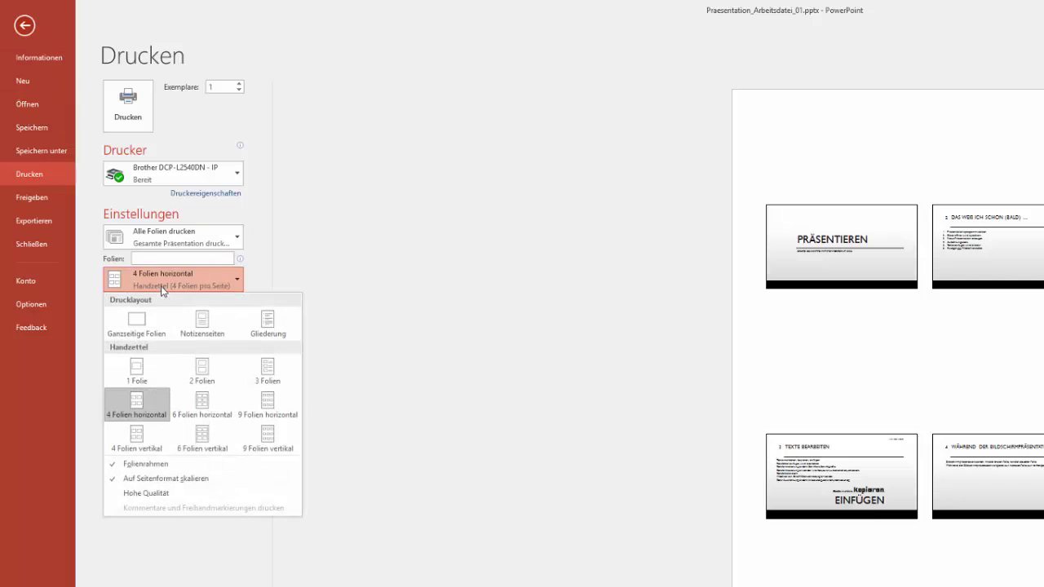
left_click(338, 245)
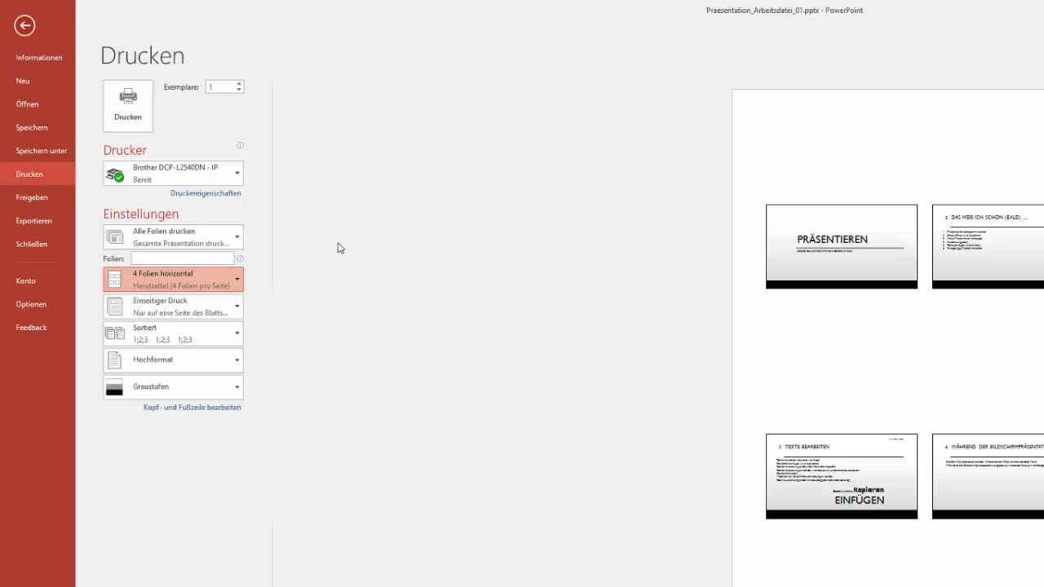
Leave the print backstage, then reopen Datei > Drucken.
left_click(24, 28)
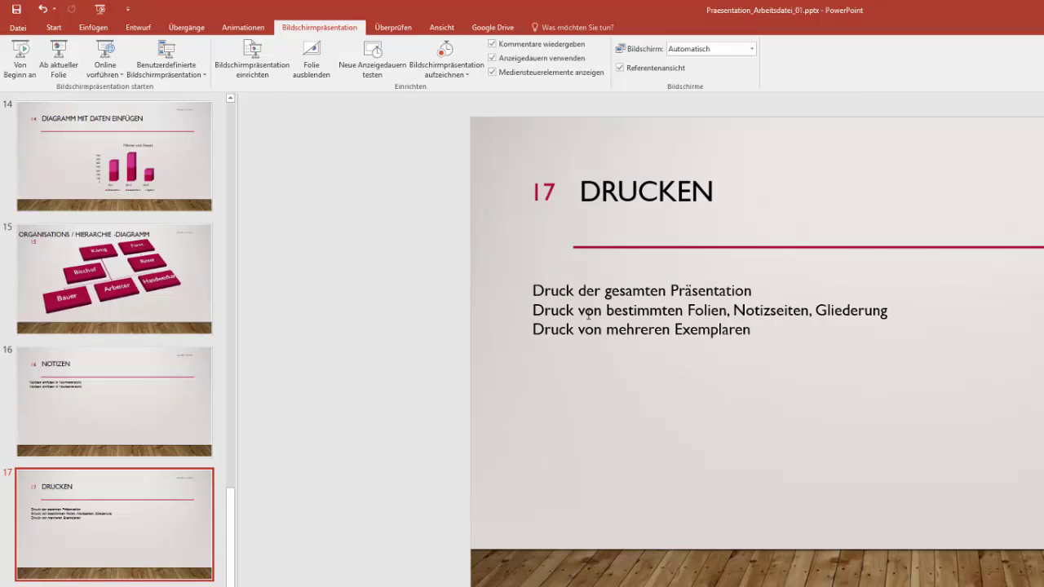
left_click(17, 27)
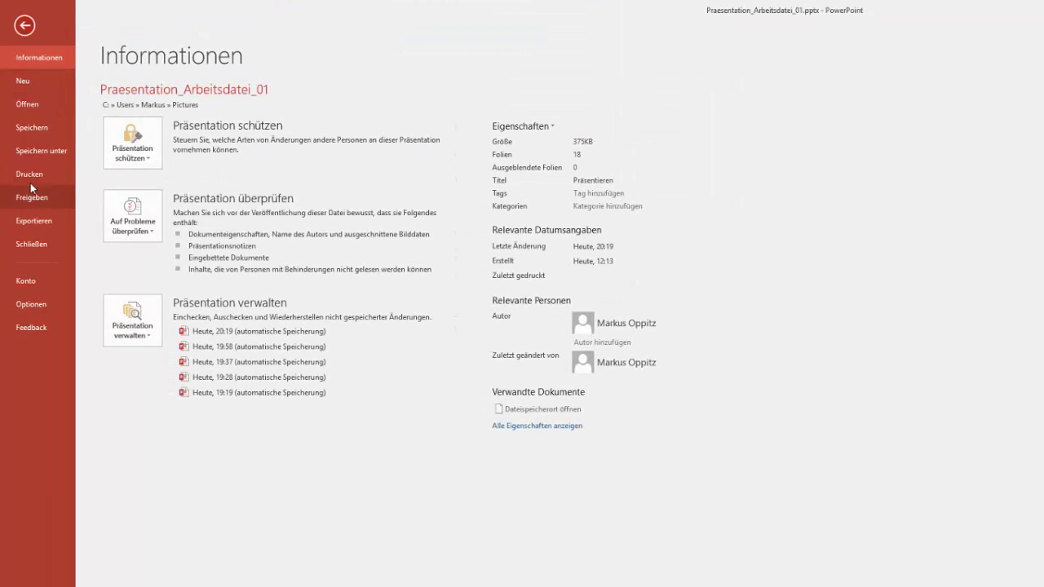
left_click(61, 176)
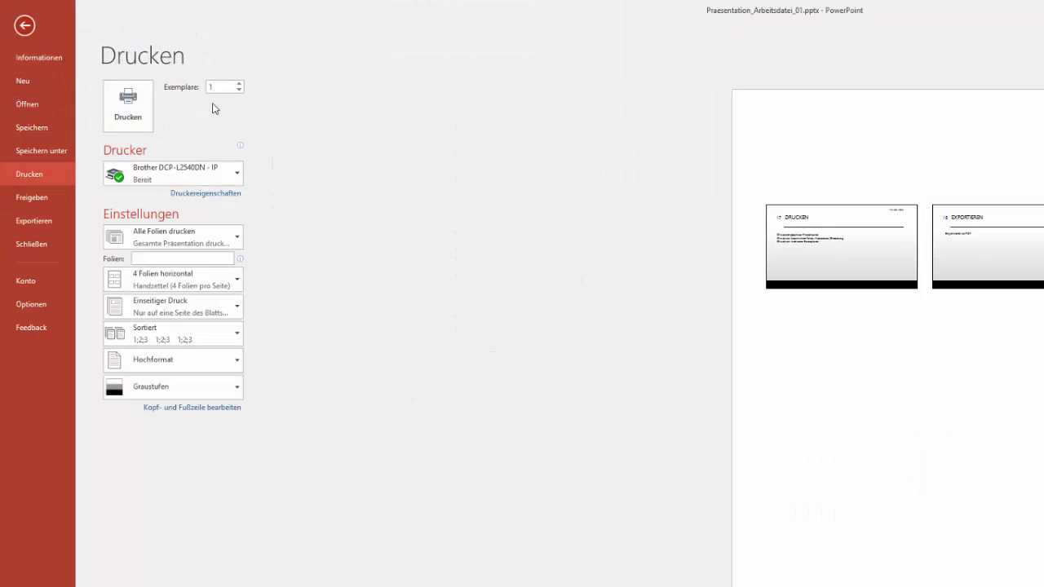
Raise Exemplare by two and return to editing at slide 17 'DRUCKEN'.
left_click(239, 85)
left_click(239, 84)
left_click(25, 25)
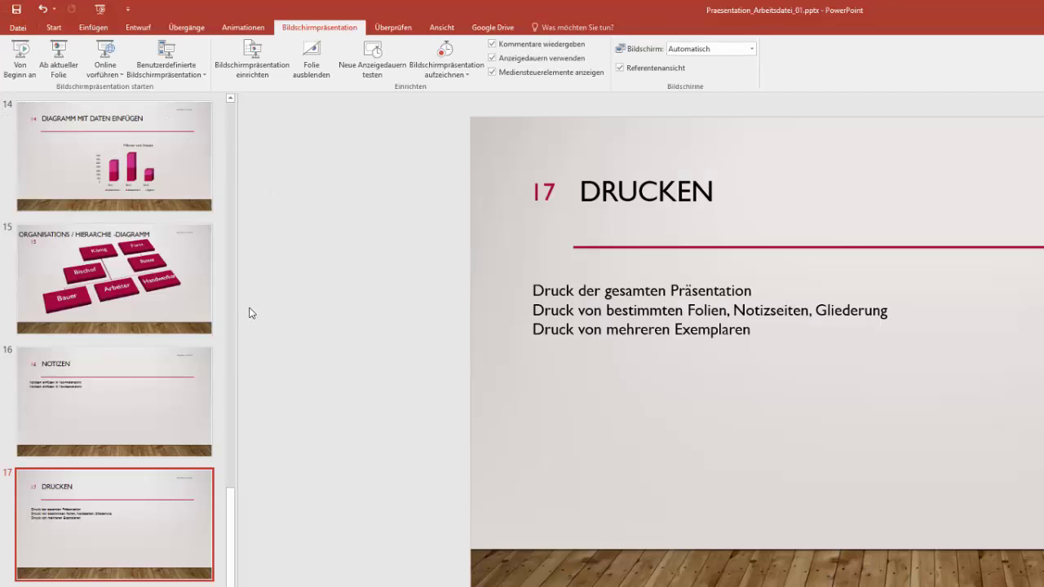